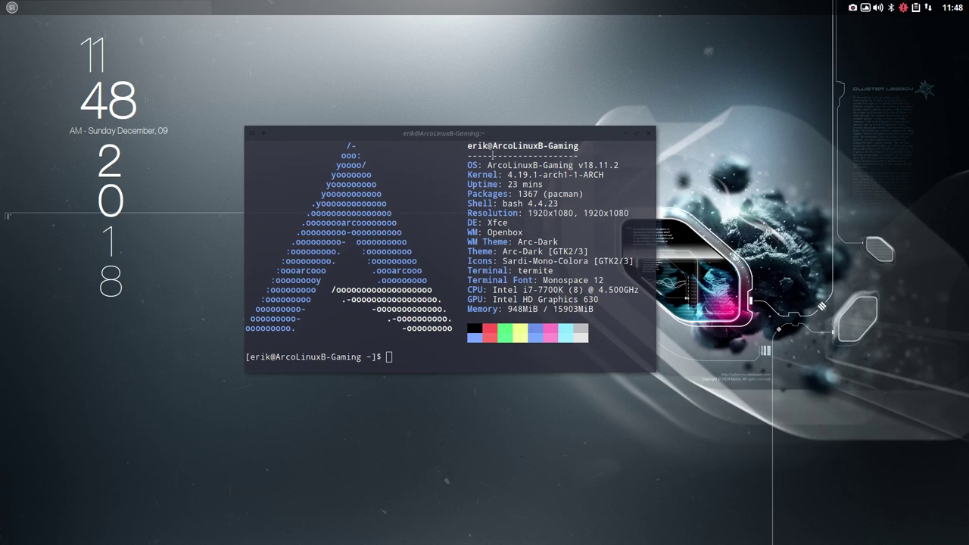
- Close the termite window, then browse and dismiss the Openbox desktop menu and its submenus
left_click(648, 134)
right_click(384, 187)
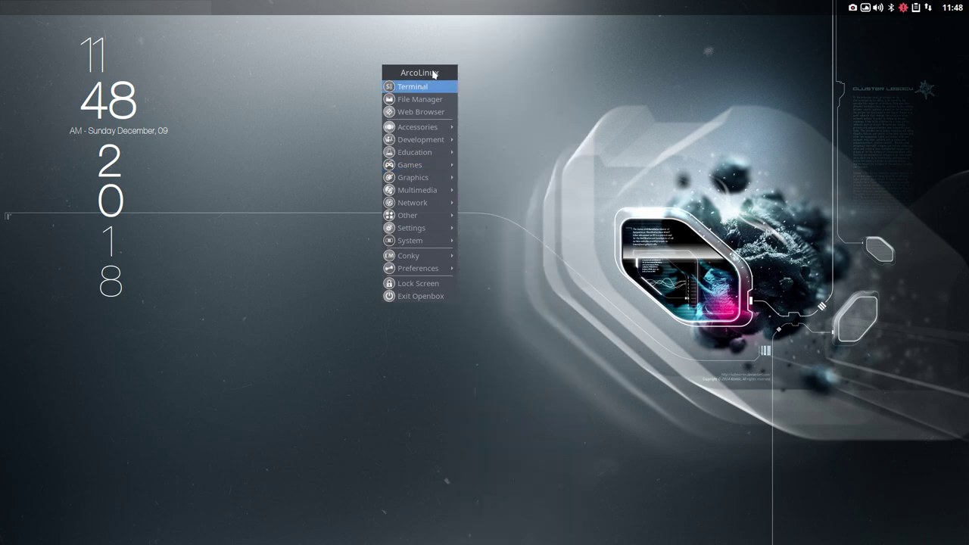
left_click(334, 106)
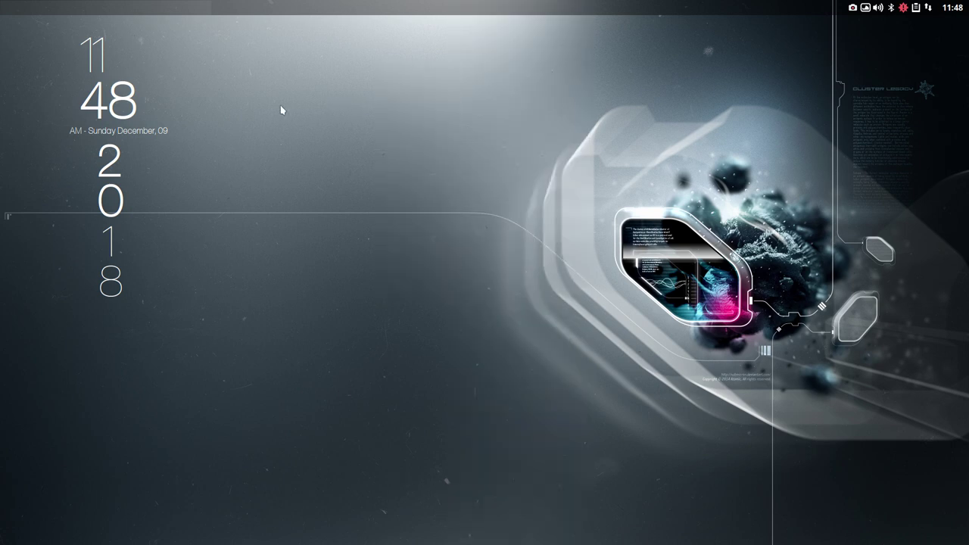
right_click(262, 217)
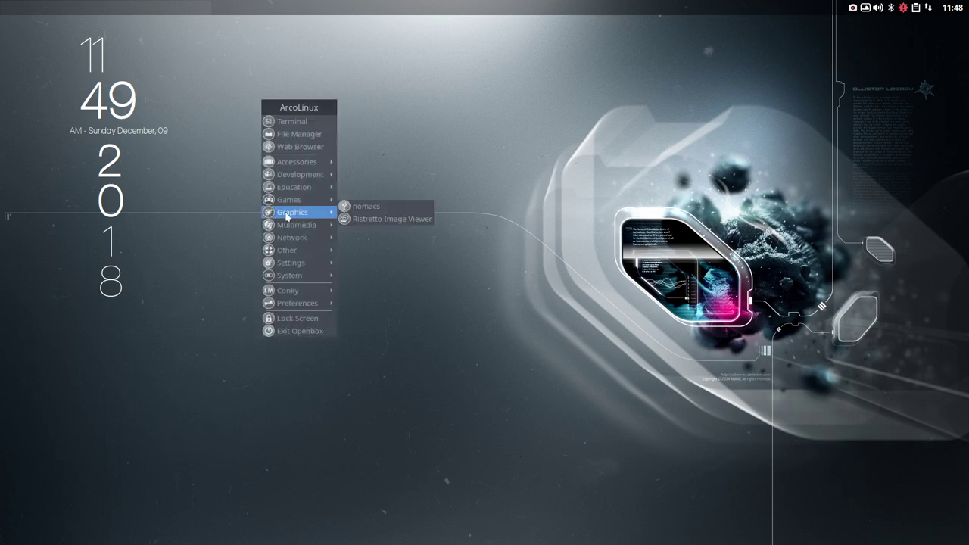
mouse_move(297, 224)
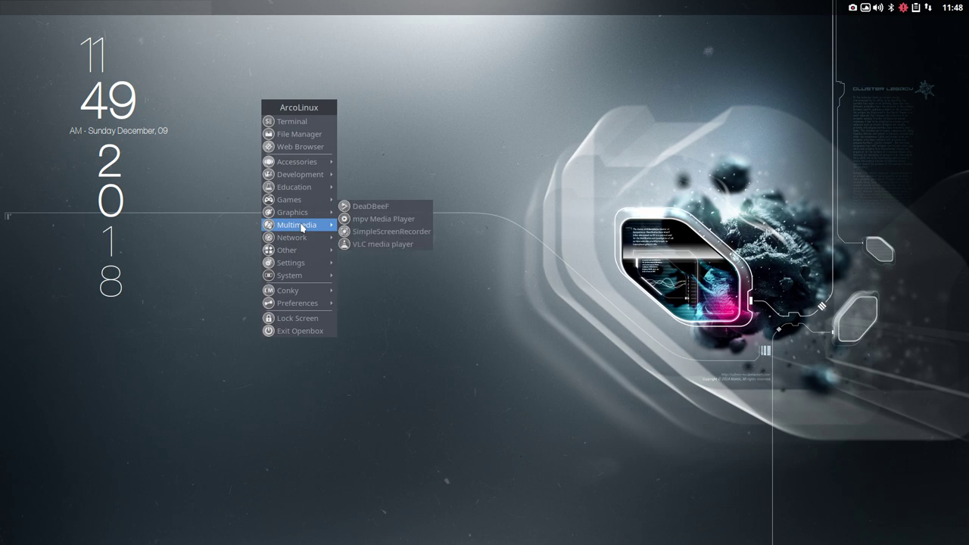
left_click(146, 288)
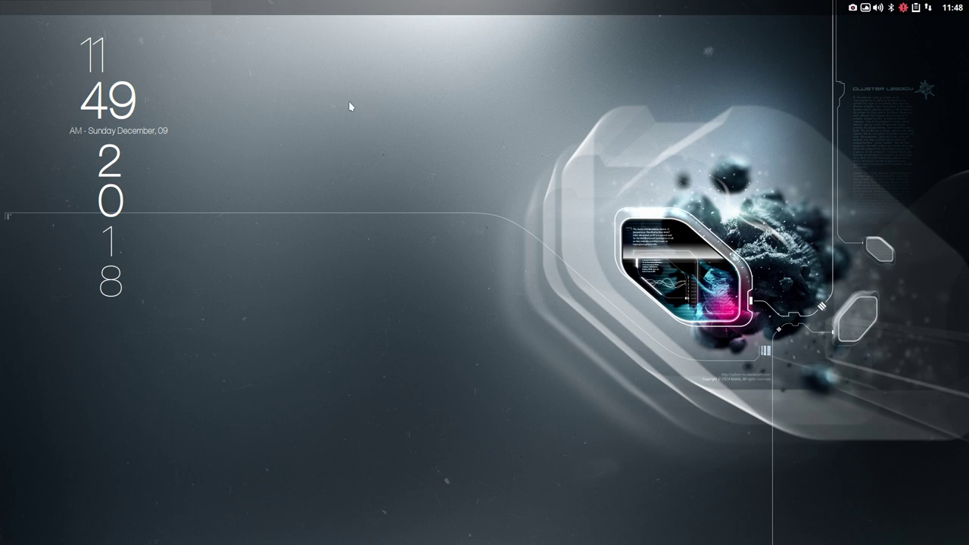
- Search for peek in the application finder and dismiss it without launching anything
key("alt+F3")
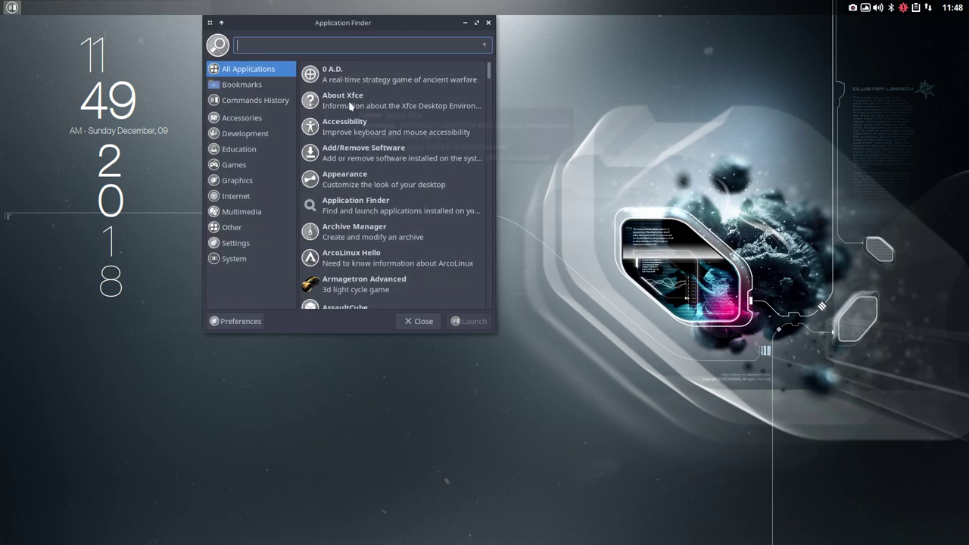
type("pe")
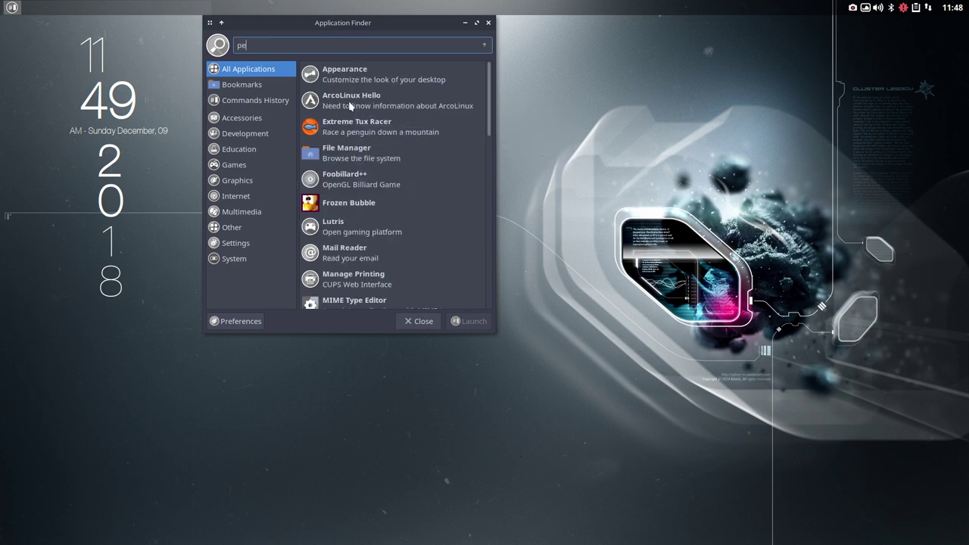
type("ek")
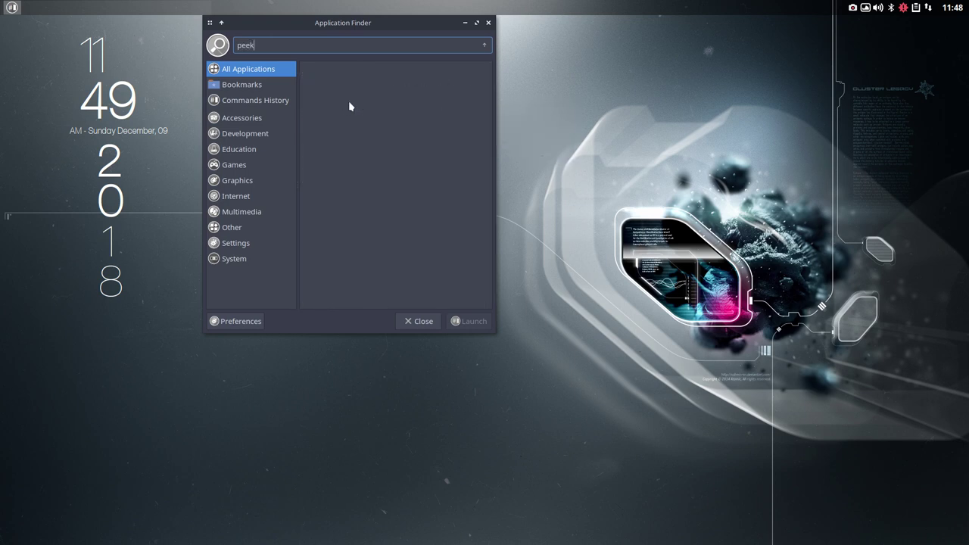
key("Return")
- Install community/peek with 'yay peek' in a new terminal, then close the terminal
key("ctrl+alt+t")
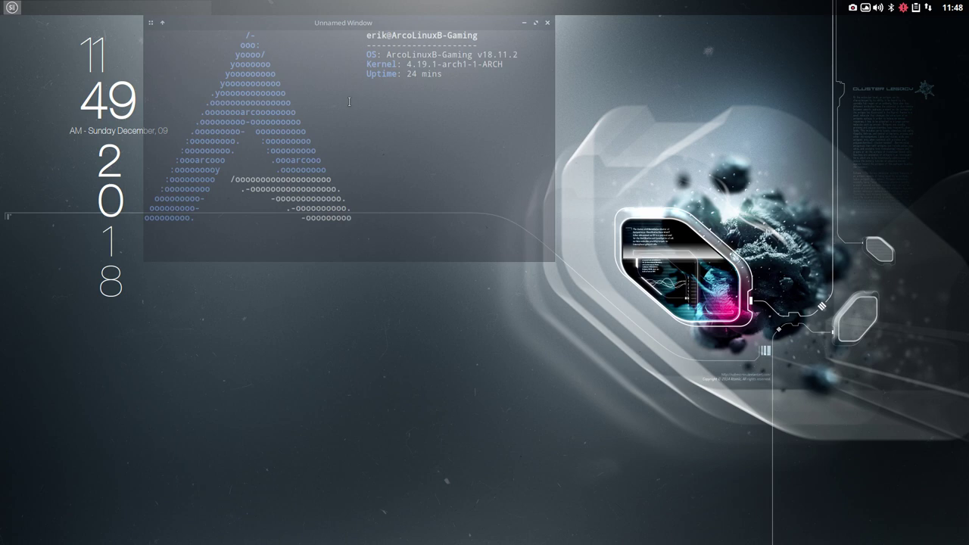
type("yay ")
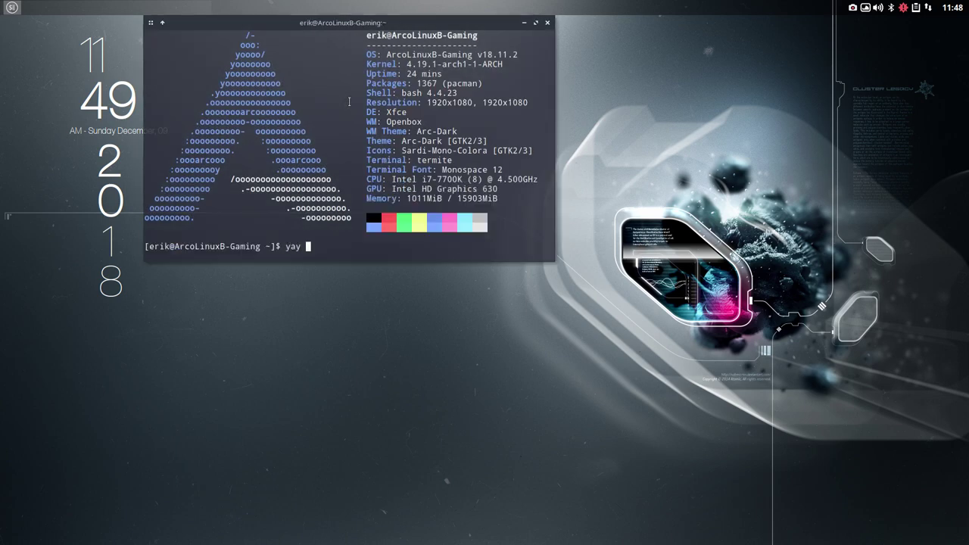
type("peek")
key("Return")
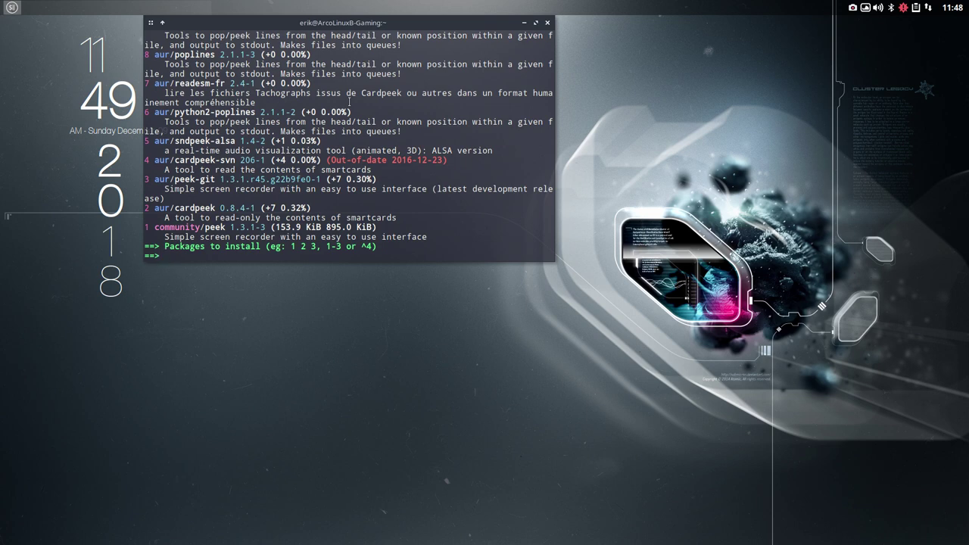
type("1")
key("Return")
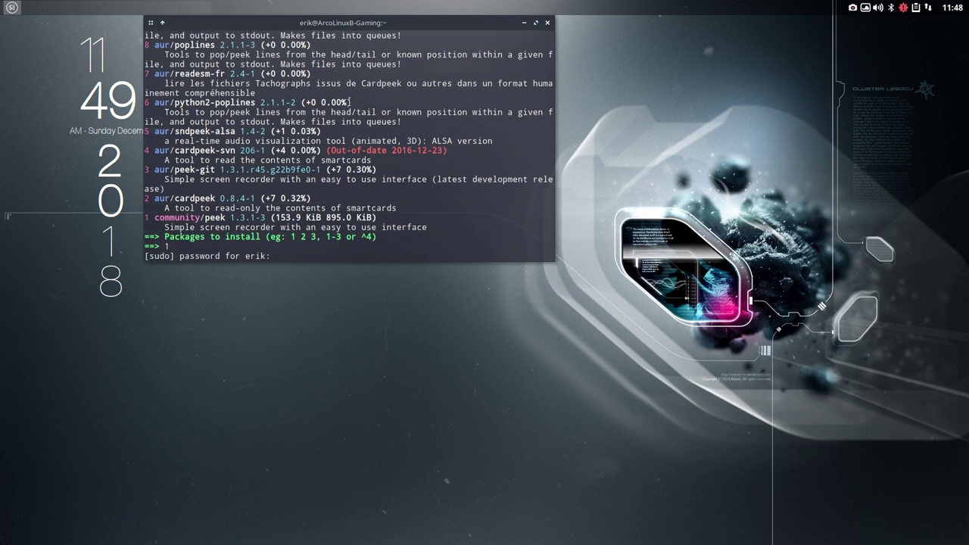
key("Return")
key("Return")
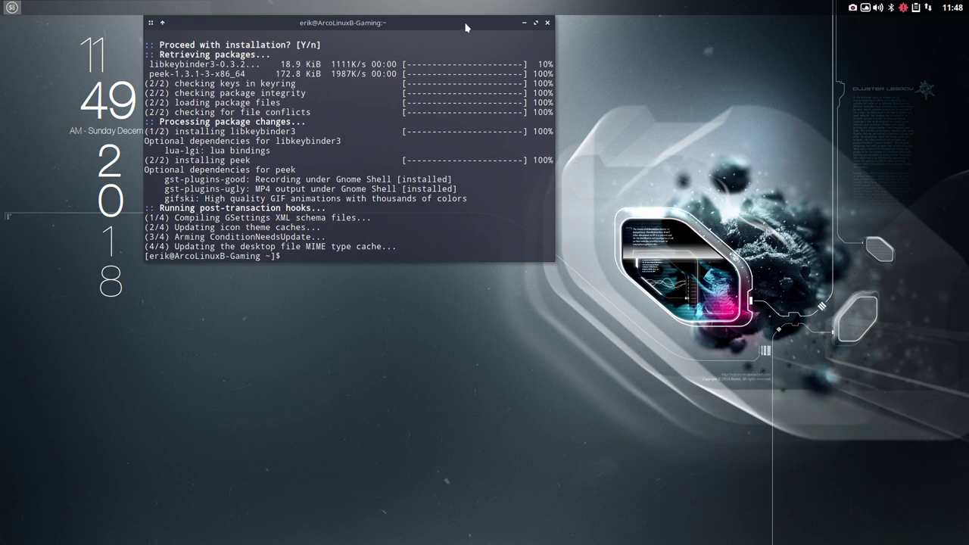
left_click(549, 24)
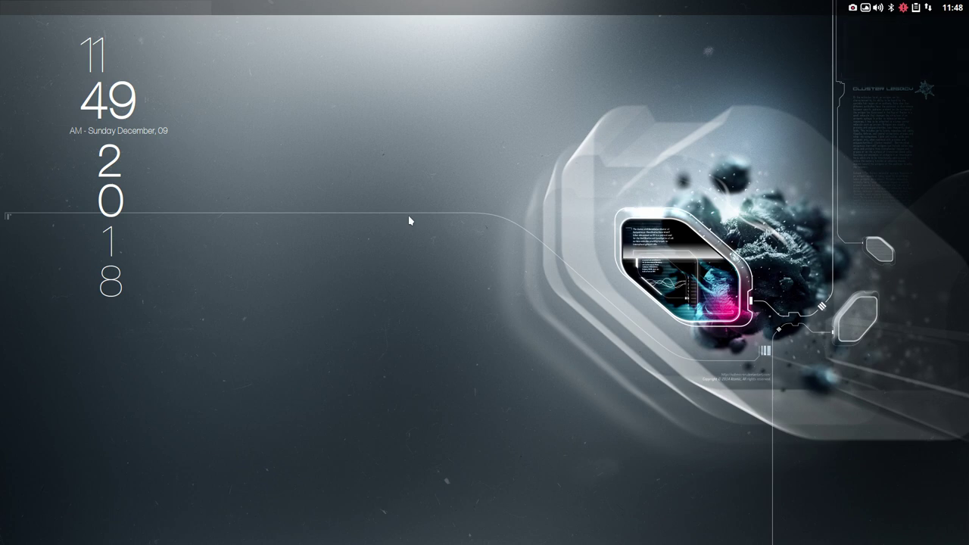
- Launch Peek from dmenu, move it to the top-left and enlarge it to about 1040×975
key("super+d")
type("p")
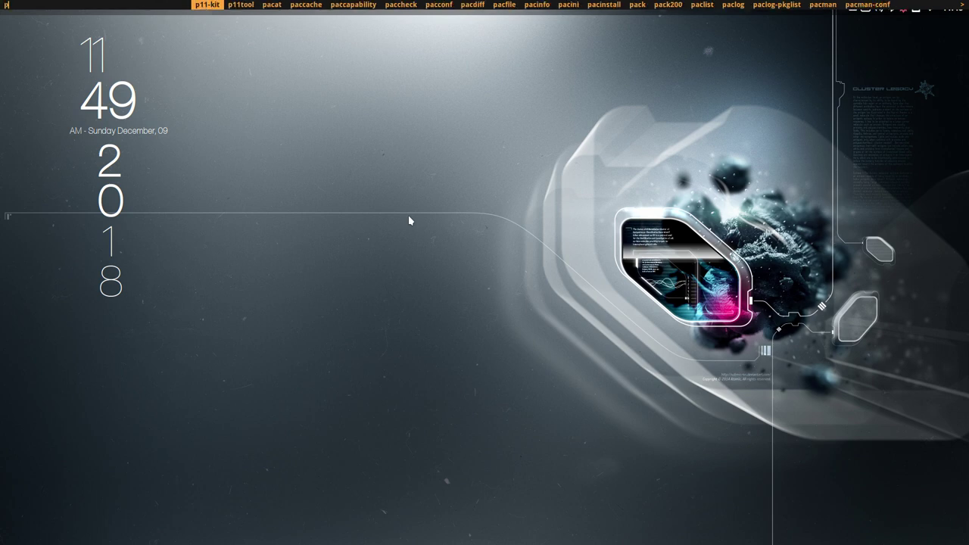
type("ee")
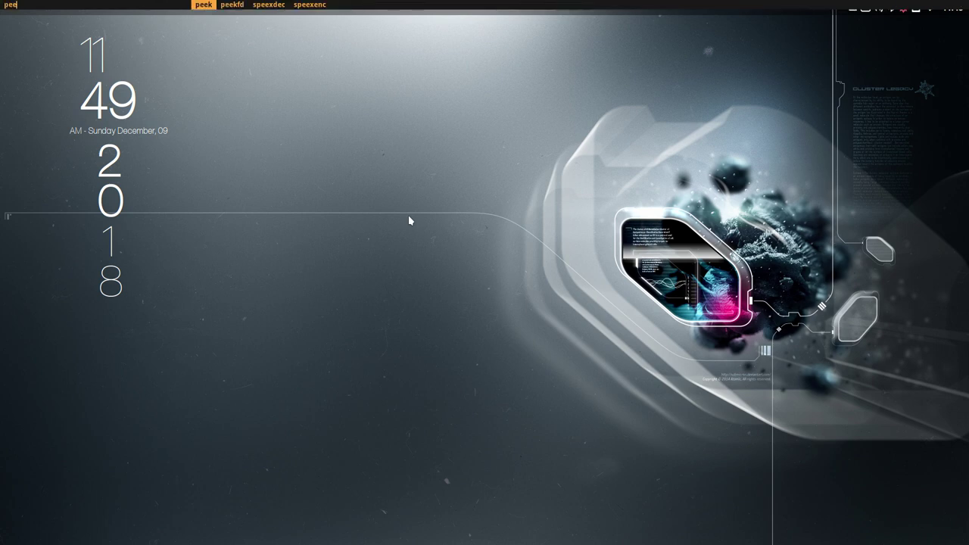
key("Return")
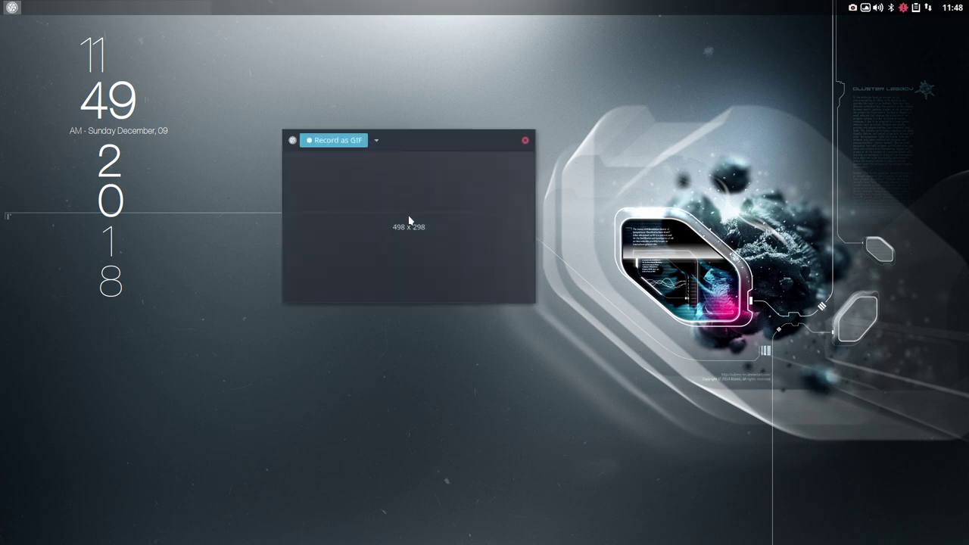
left_click_drag(398, 141, 321, 26)
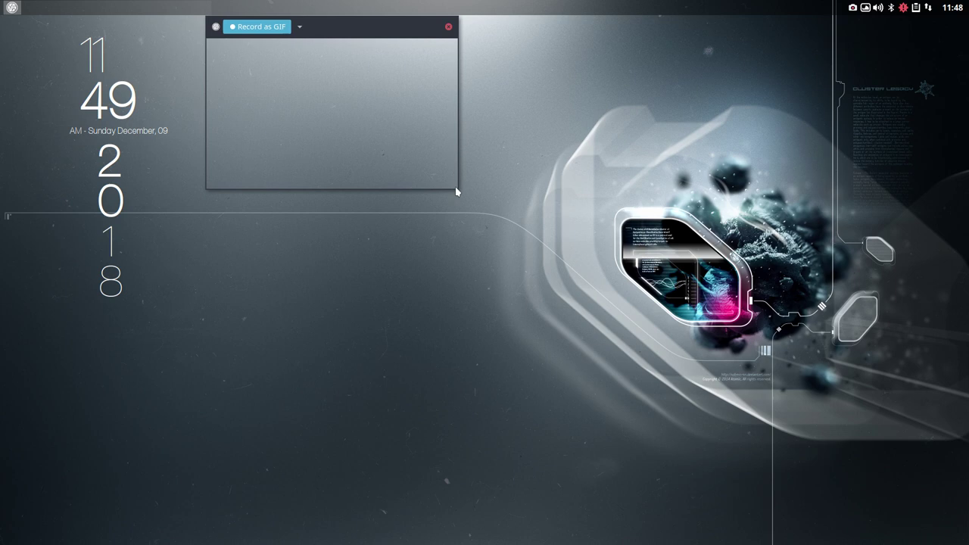
left_click_drag(456, 189, 731, 529)
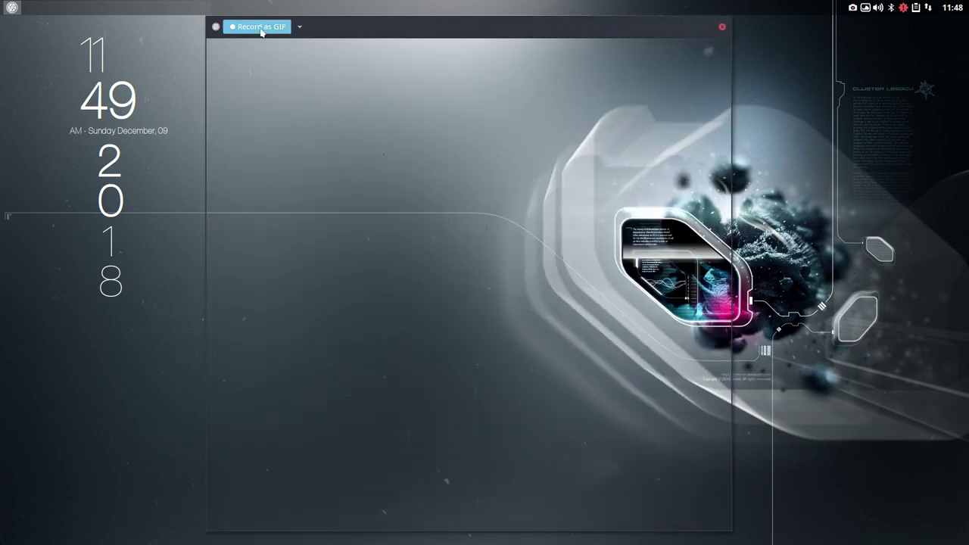
- Start the GIF recording and open the desktop menu's Games submenu inside the frame
left_click(262, 27)
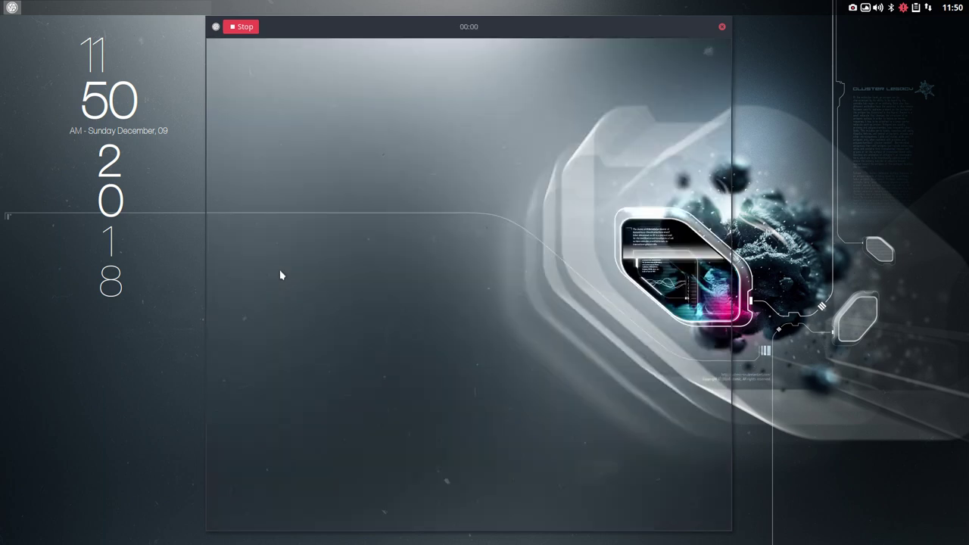
right_click(281, 275)
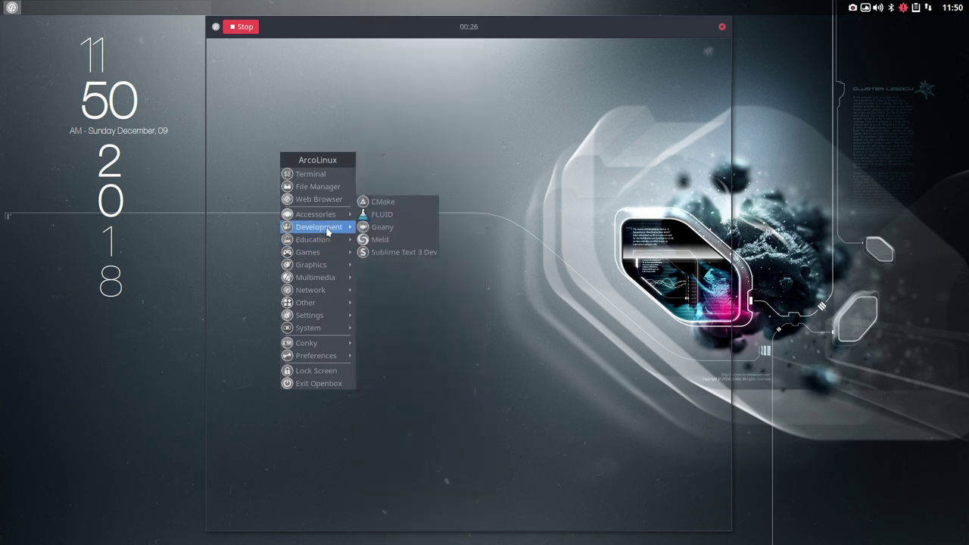
mouse_move(314, 252)
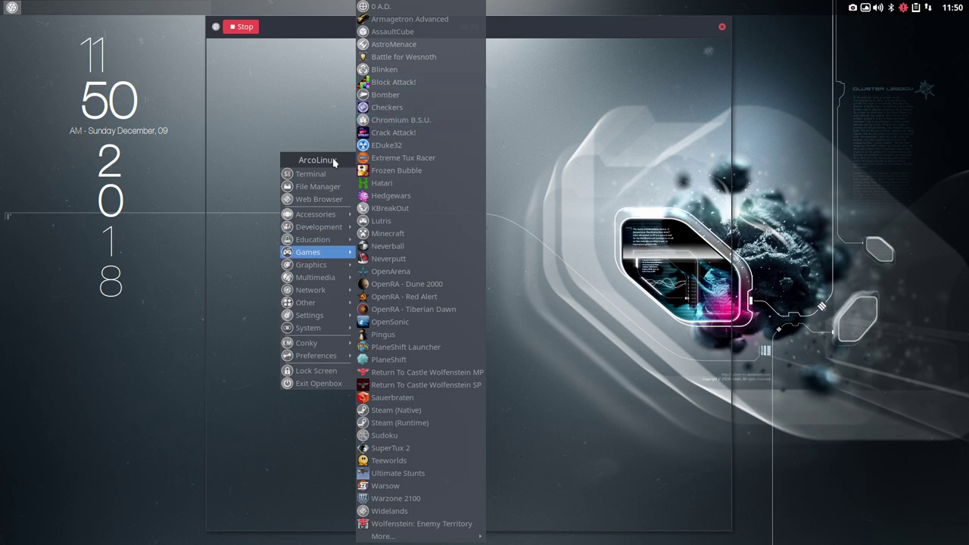
- Close the menu, stop recording, and save the animation as prior-update.gif in Videos
left_click(246, 30)
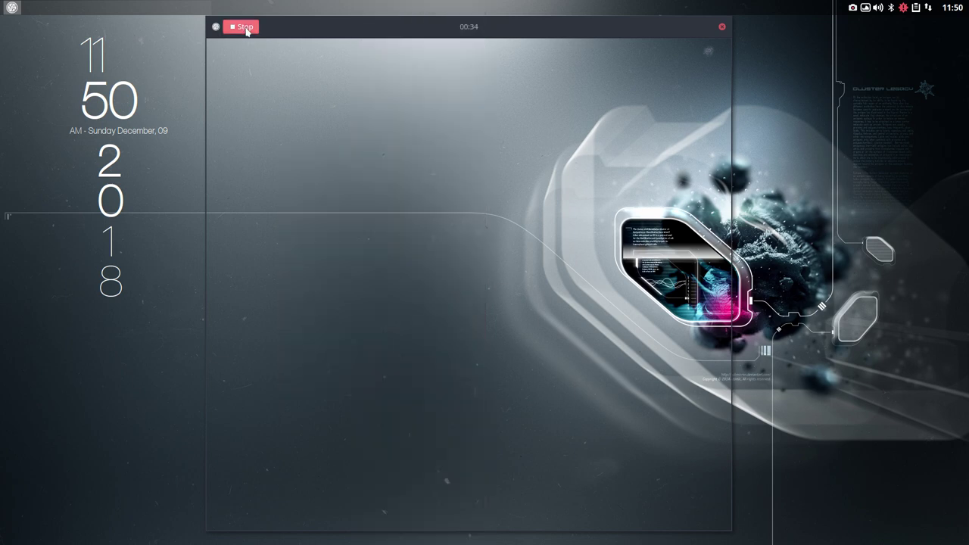
left_click(246, 30)
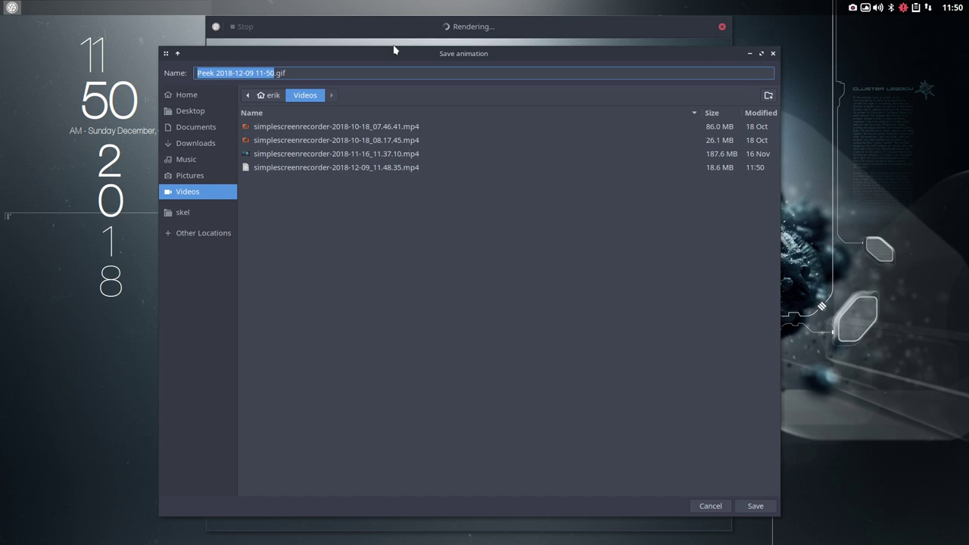
type("pi")
type("r")
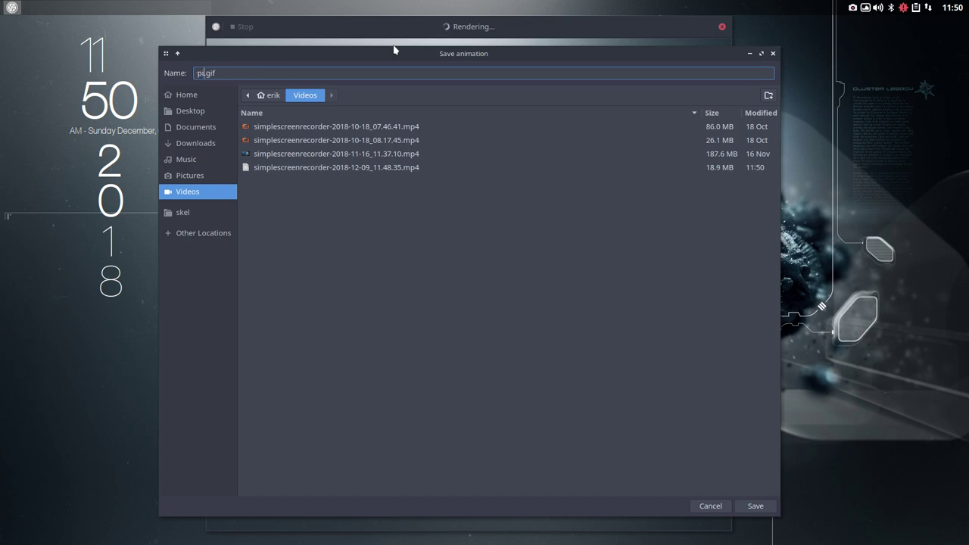
type("ion")
key("BackSpace")
type("r-update")
key("Return")
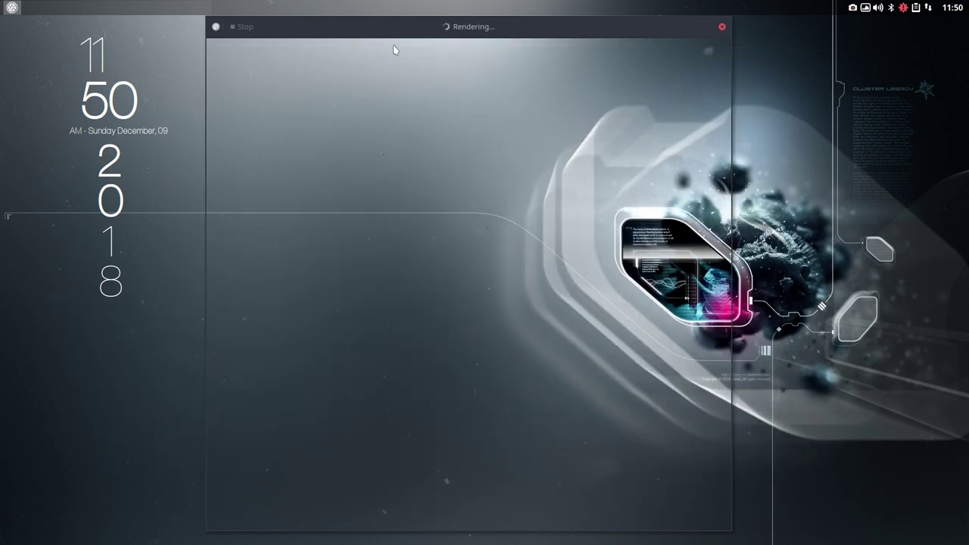
- Open Thunar from the desktop menu and select the 2.3 MiB prior-update.gif in Videos
right_click(171, 78)
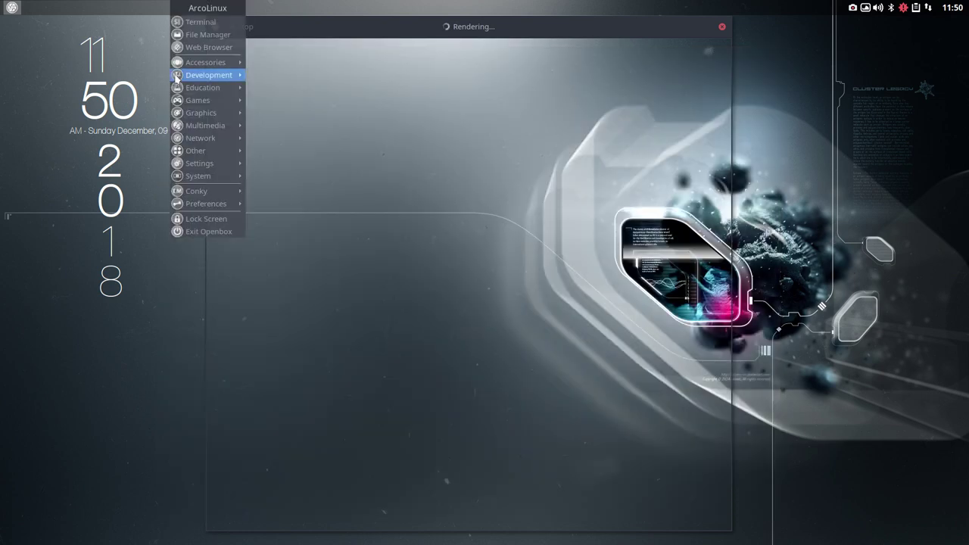
left_click(203, 34)
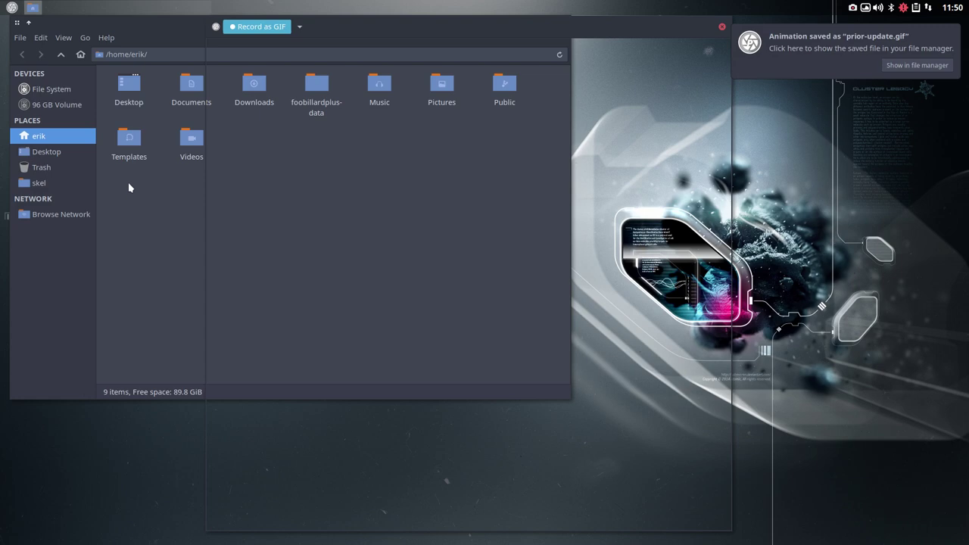
left_click(897, 65)
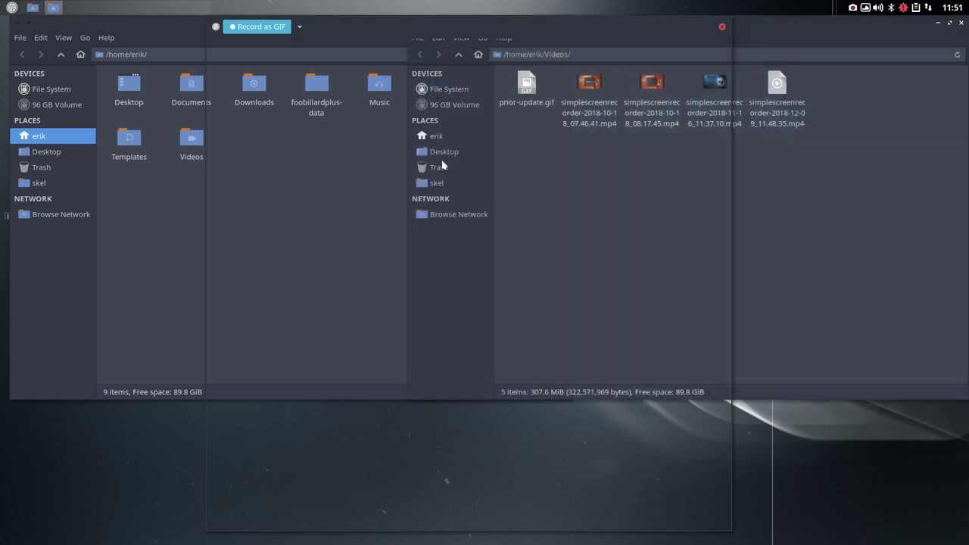
left_click_drag(583, 144, 681, 151)
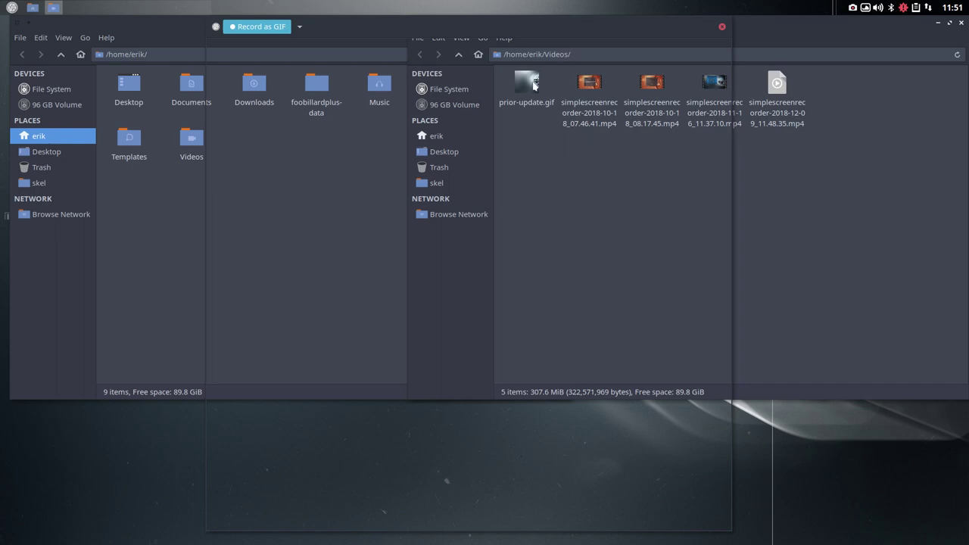
left_click(528, 85)
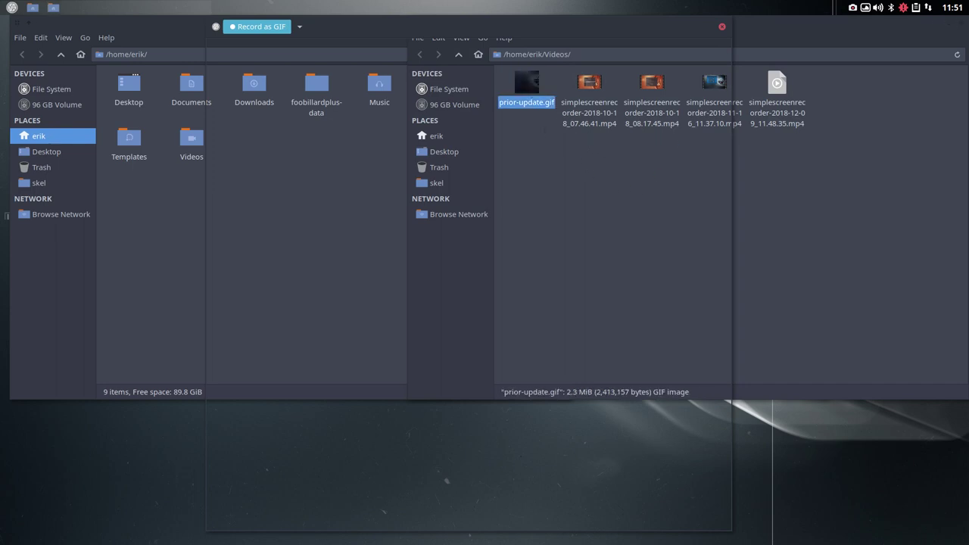
- Open prior-update.gif in nomacs to watch the recorded menu animation
key("Return")
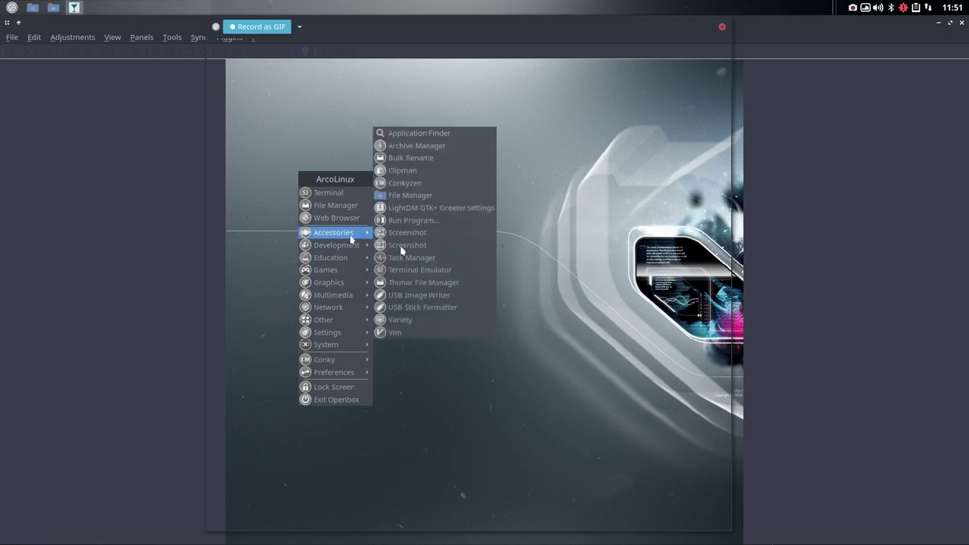